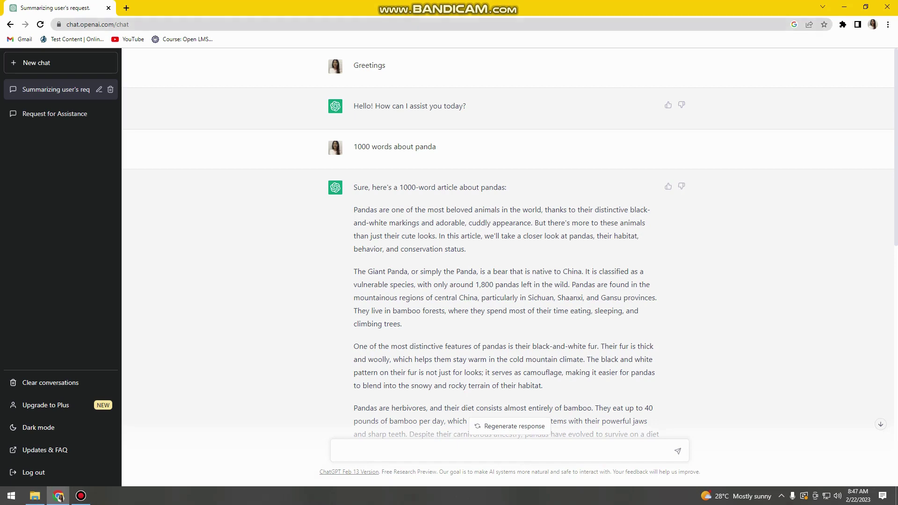
drag(66, 24, 109, 23)
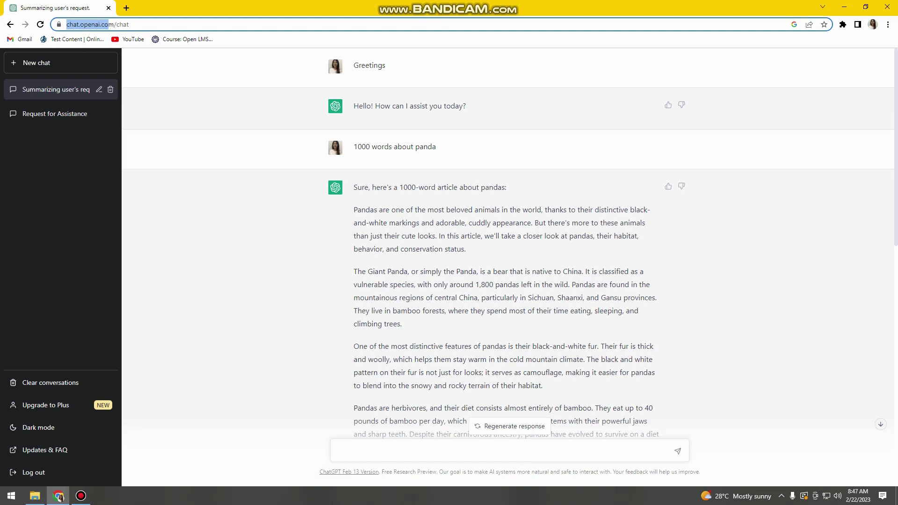
drag(110, 24, 66, 24)
click(491, 67)
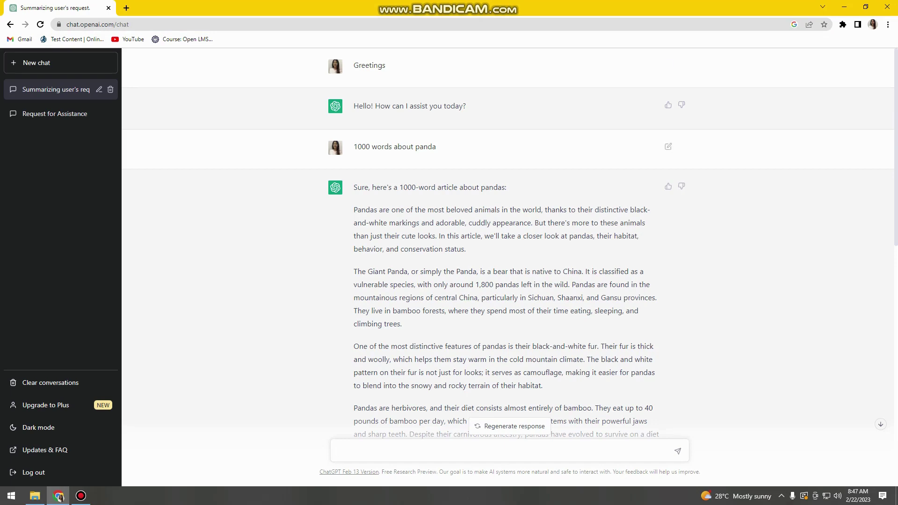
drag(353, 147, 437, 147)
click(436, 146)
scroll(509, 246, down, 3)
scroll(509, 246, down, 3)
scroll(509, 246, down, 3)
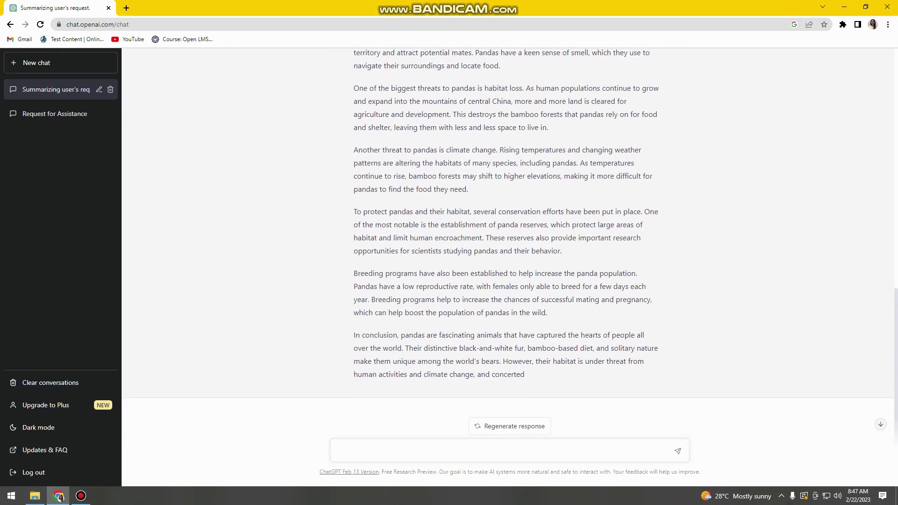
scroll(509, 245, down, 2)
scroll(509, 246, up, 6)
scroll(509, 246, up, 5)
scroll(509, 246, down, 10)
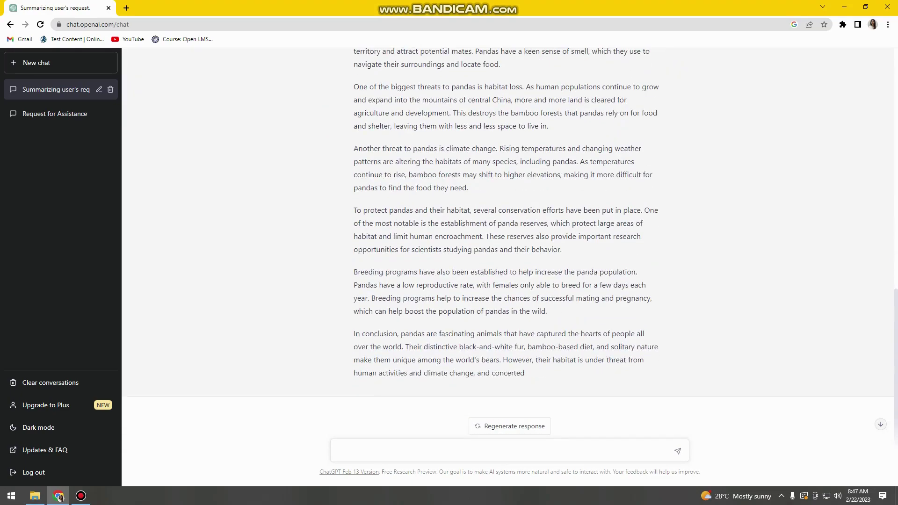
scroll(509, 245, up, 5)
scroll(509, 246, up, 5)
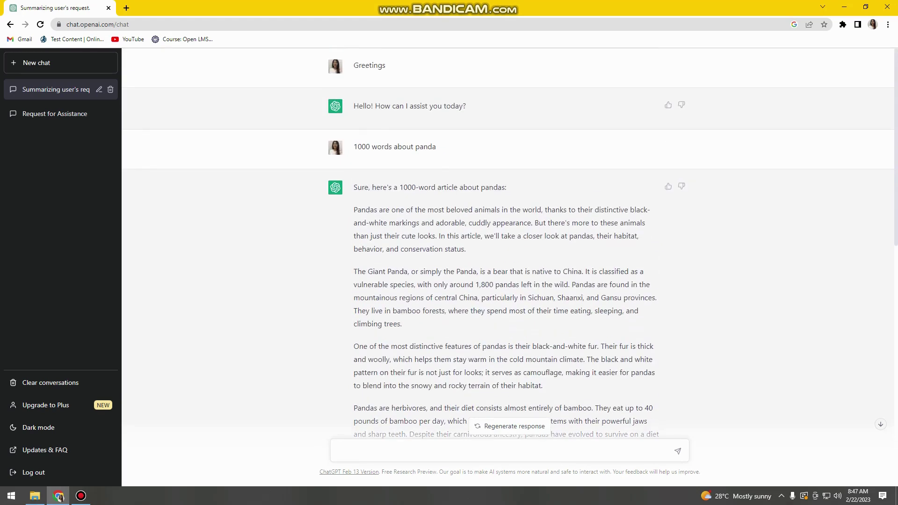
drag(354, 187, 529, 209)
click(529, 209)
drag(355, 209, 613, 272)
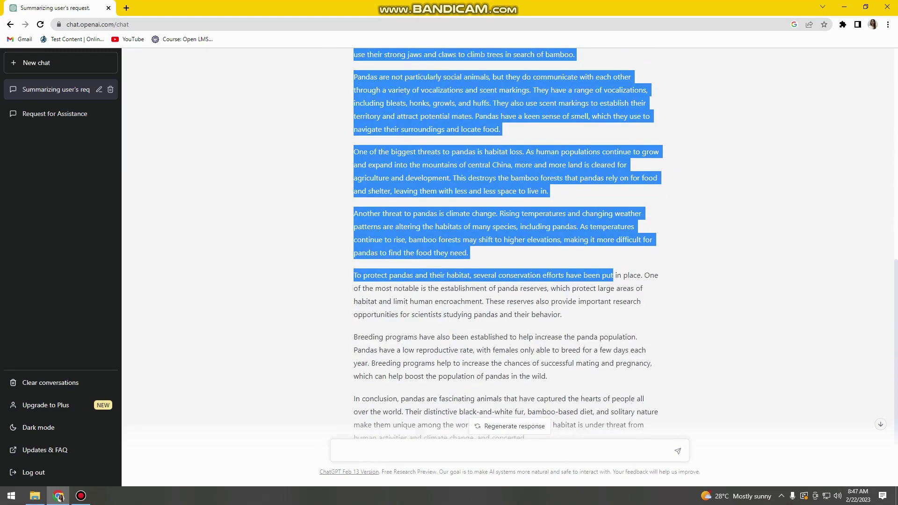
drag(612, 271, 525, 373)
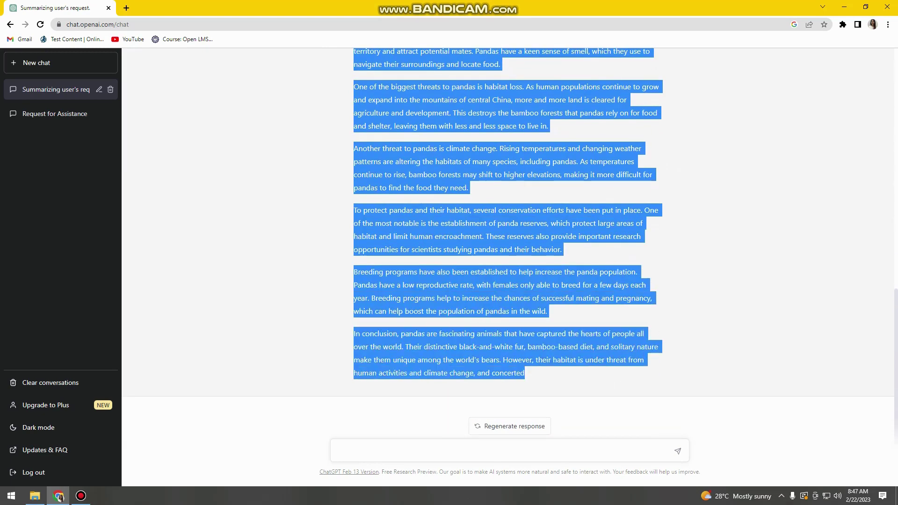
click(524, 373)
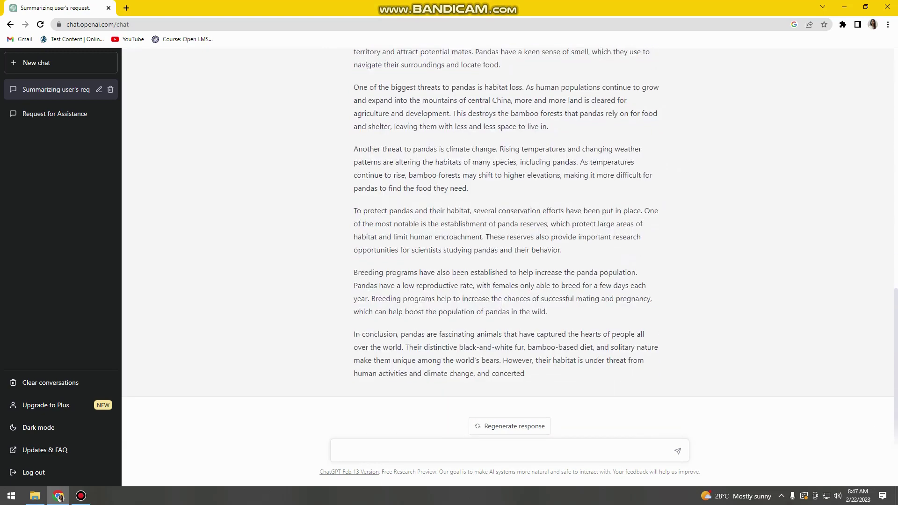
scroll(510, 245, up, 8)
scroll(510, 246, up, 3)
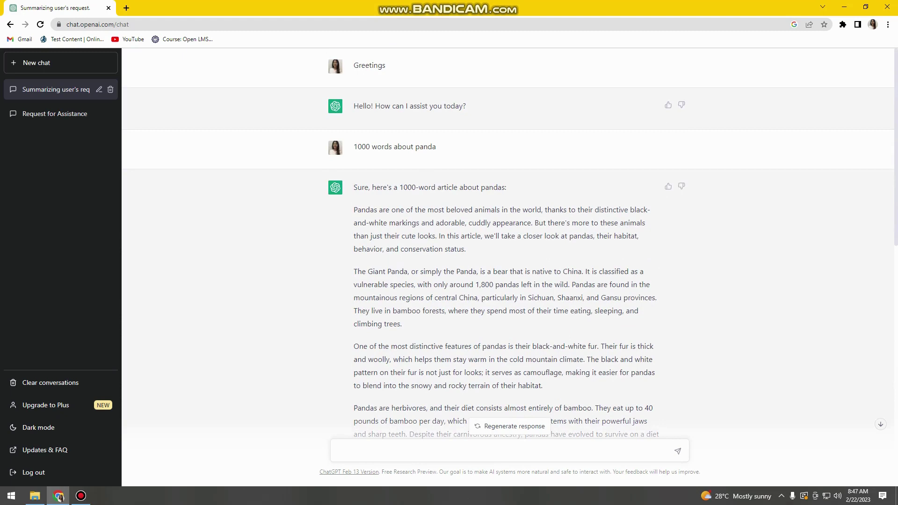